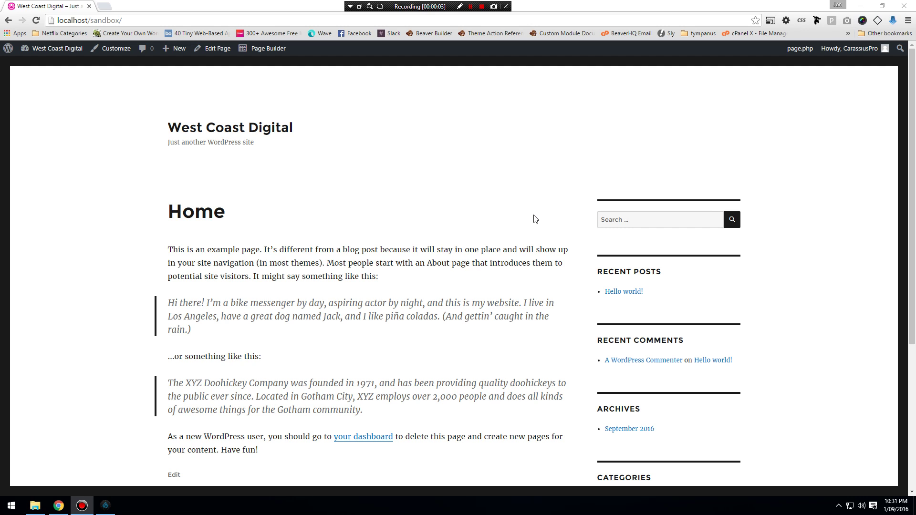
Step: Visit the admin Dashboard and the Settings > Reading page
mouse_move(61, 50)
left_click(58, 66)
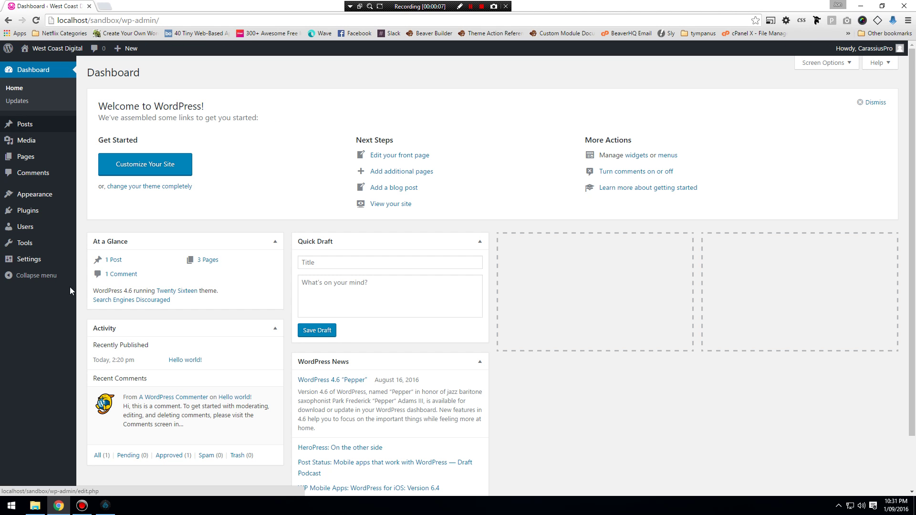
mouse_move(33, 260)
left_click(94, 286)
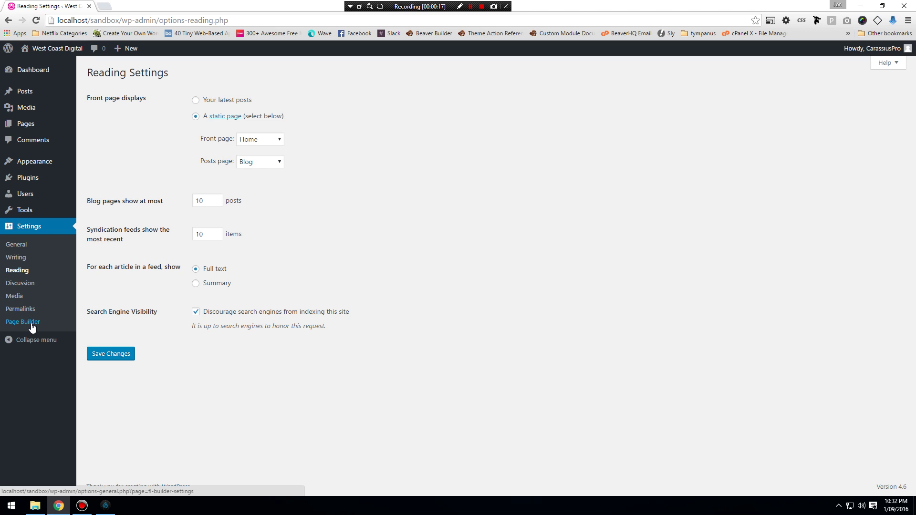
Step: Check Page Builder, Permalinks and the Plugins list, then close the What Template plugin details
left_click(31, 322)
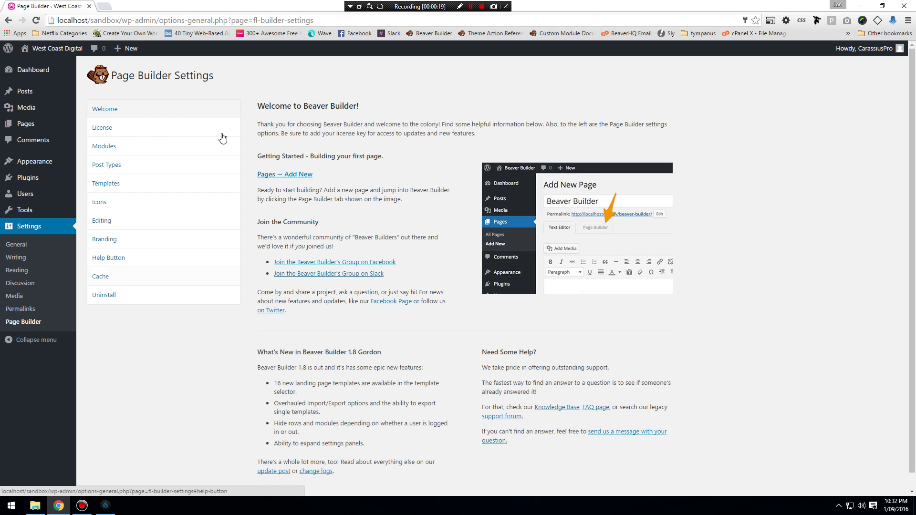
left_click(21, 309)
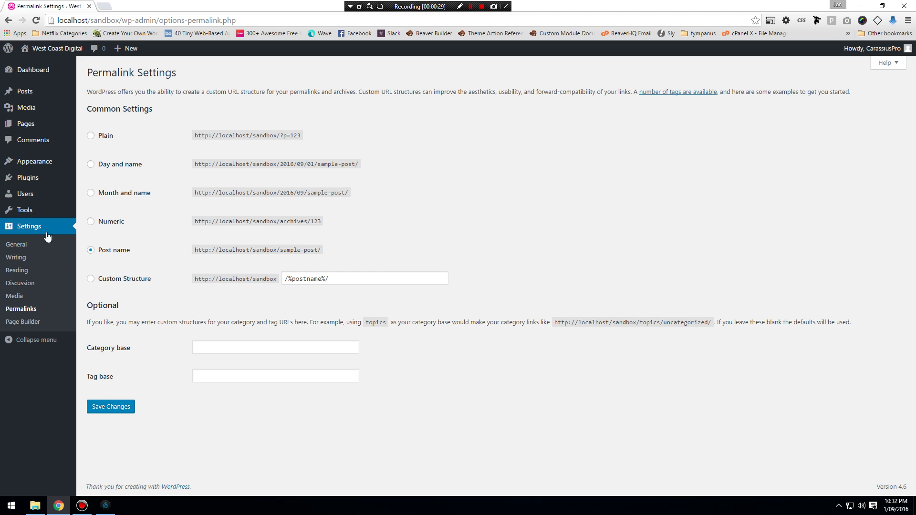
mouse_move(29, 178)
left_click(112, 180)
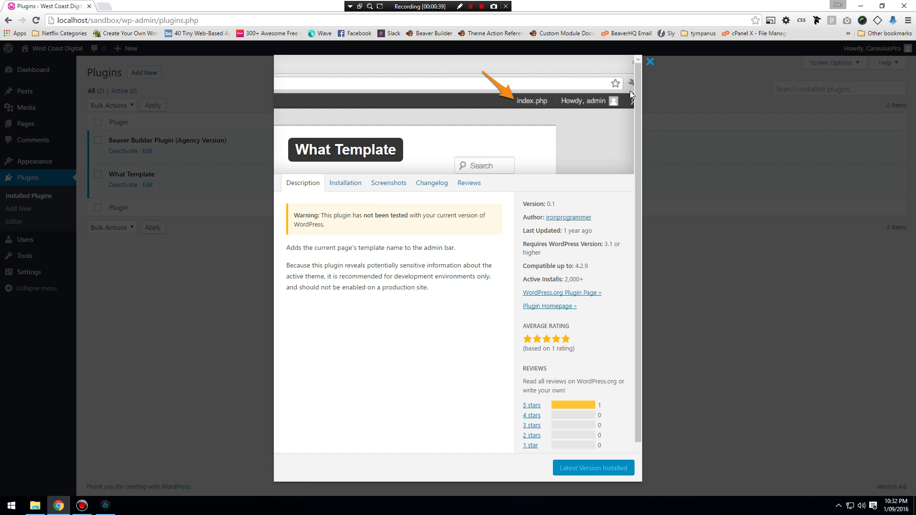
left_click(650, 62)
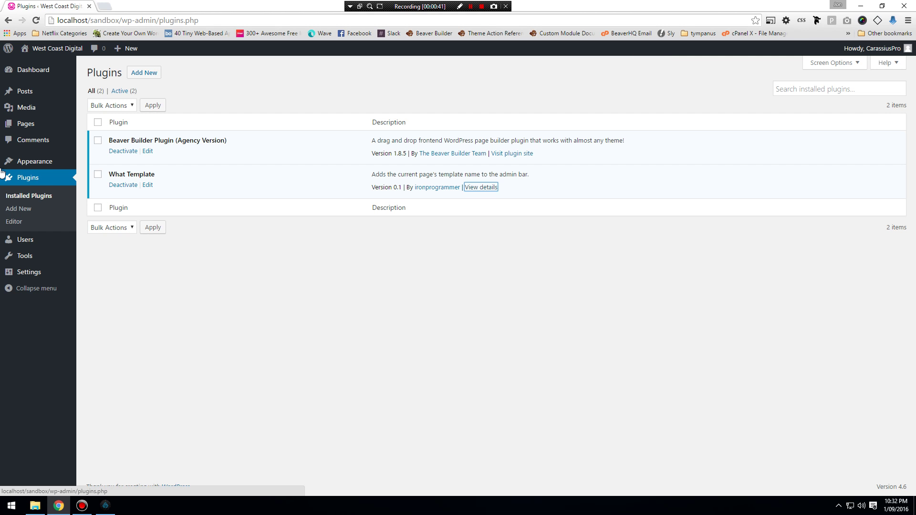
Step: Show the admin list of all pages
mouse_move(2, 173)
mouse_move(30, 126)
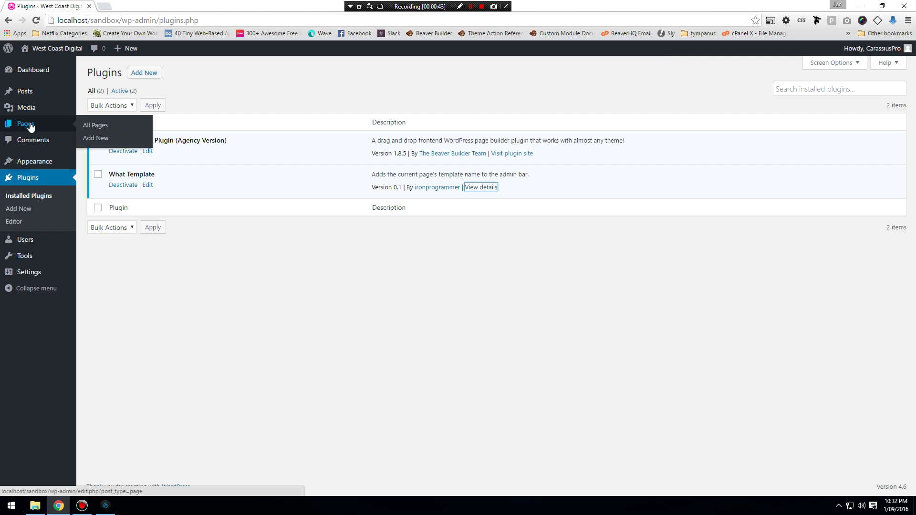
left_click(91, 125)
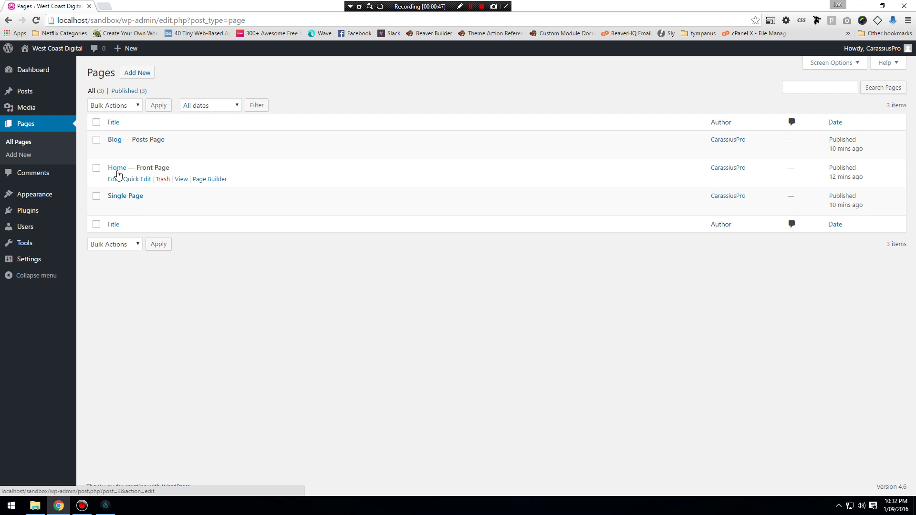
Step: Open the Hello world! post from All Posts in a new tab and switch to it
mouse_move(118, 145)
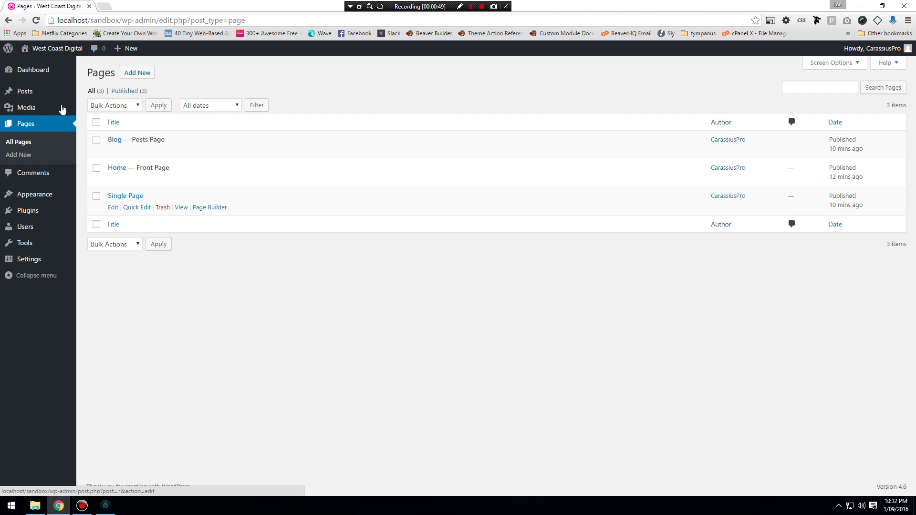
mouse_move(38, 96)
left_click(93, 94)
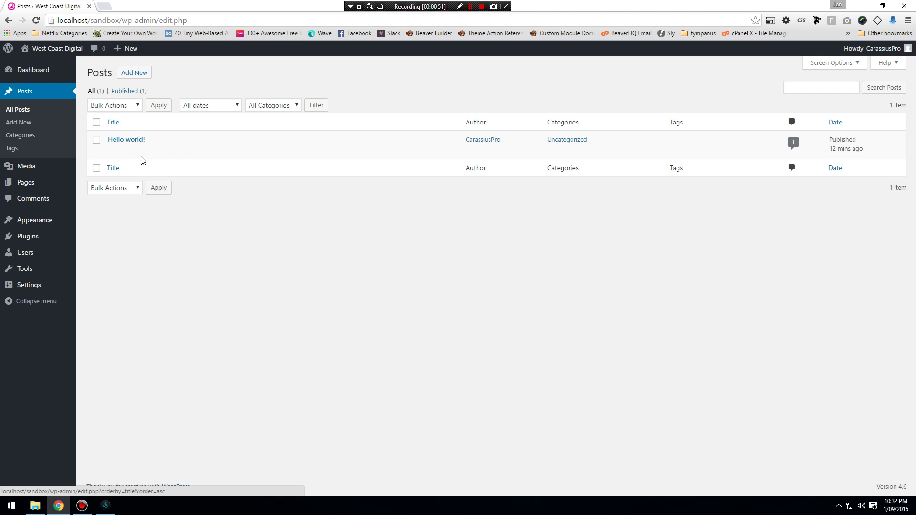
right_click(182, 151)
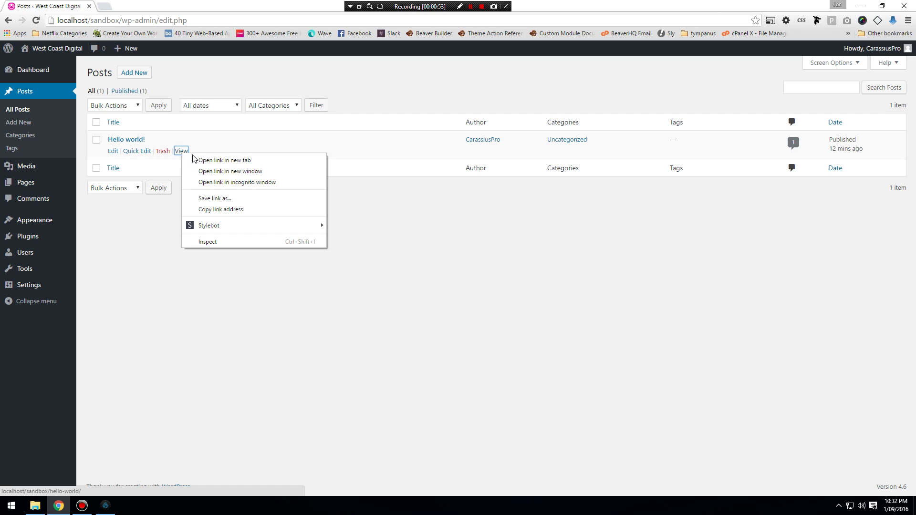
left_click(199, 158)
key("ctrl+Tab")
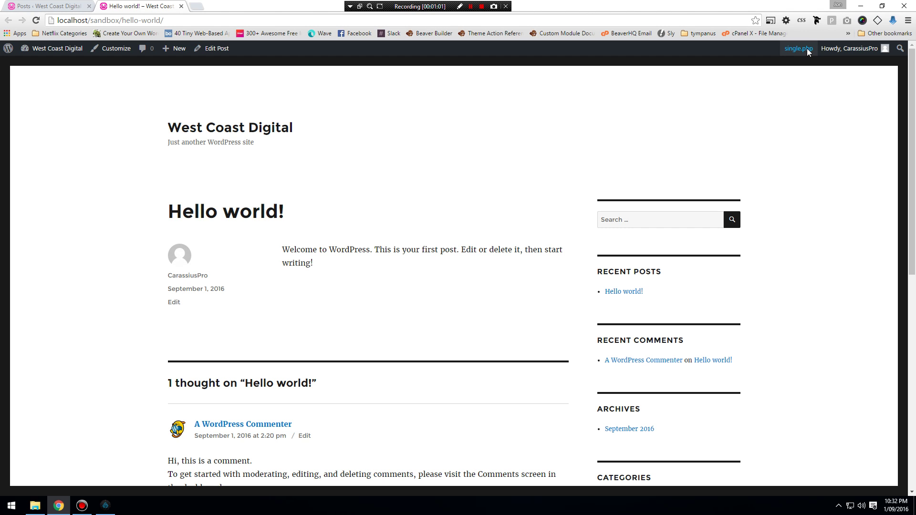
Step: Launch Notepad from Start search and write 'post page = single.php' on the first line
left_click(11, 506)
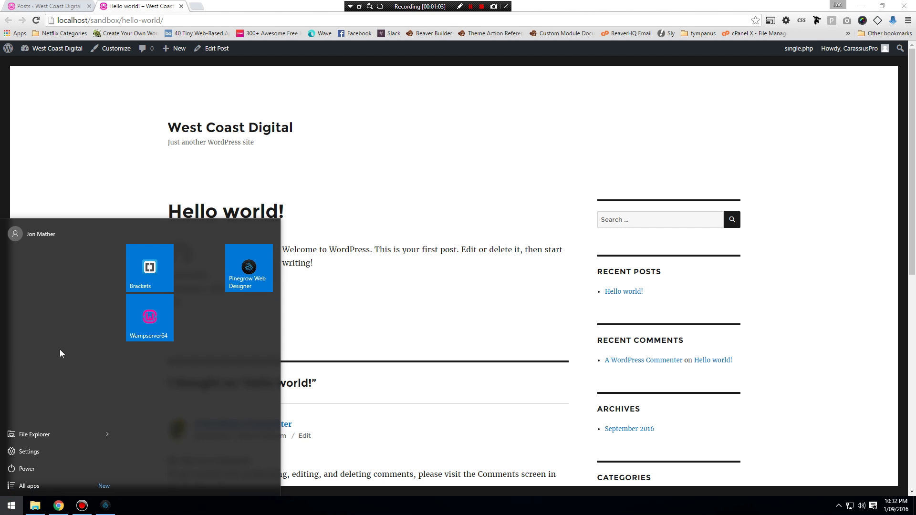
type("note")
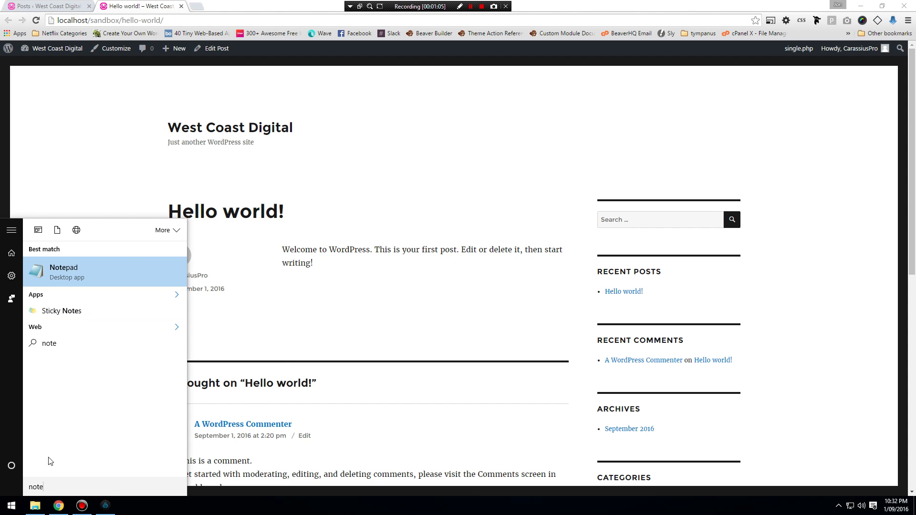
key("Return")
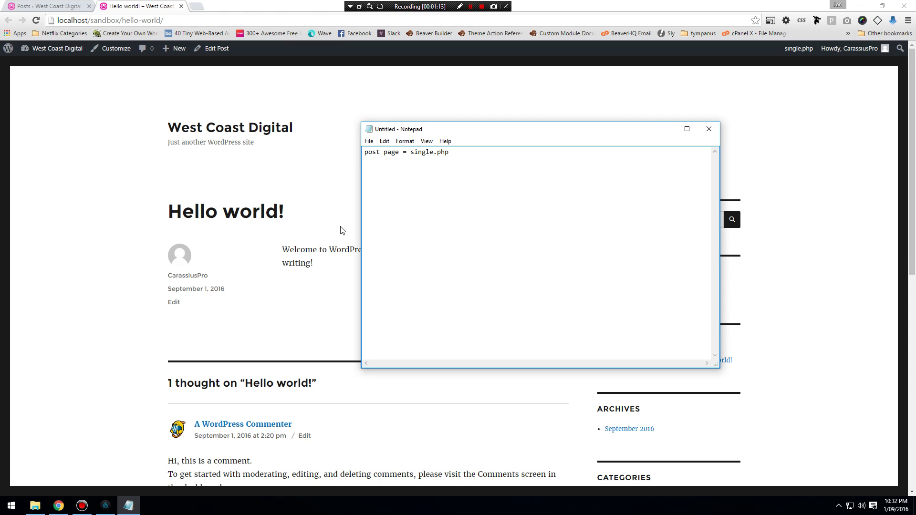
key("Return")
Step: Open the Home page in a new tab, close Hello world!, and note 'home = page.php'
left_click(59, 5)
mouse_move(34, 186)
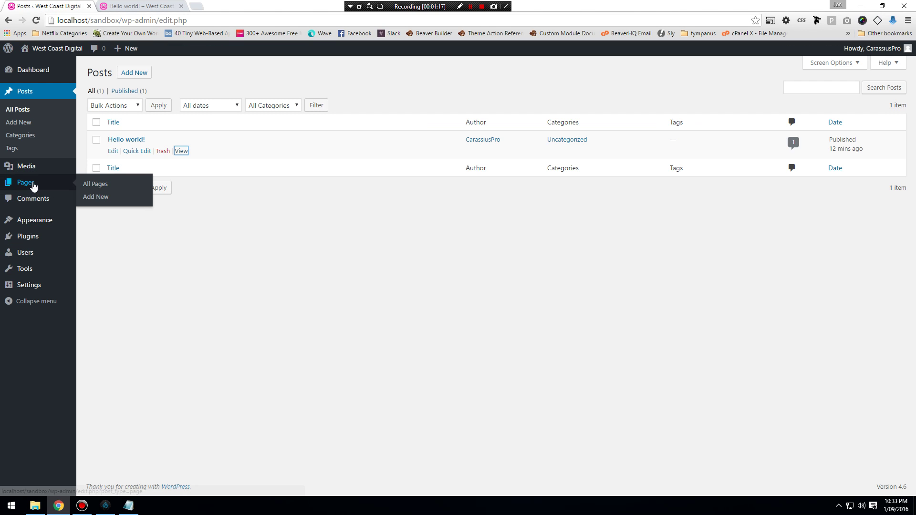
left_click(96, 184)
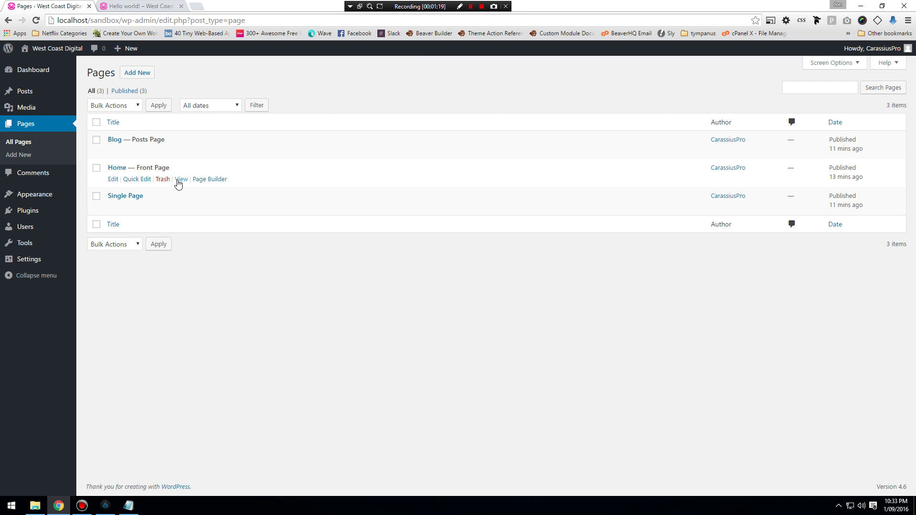
right_click(180, 179)
left_click(203, 184)
left_click(182, 5)
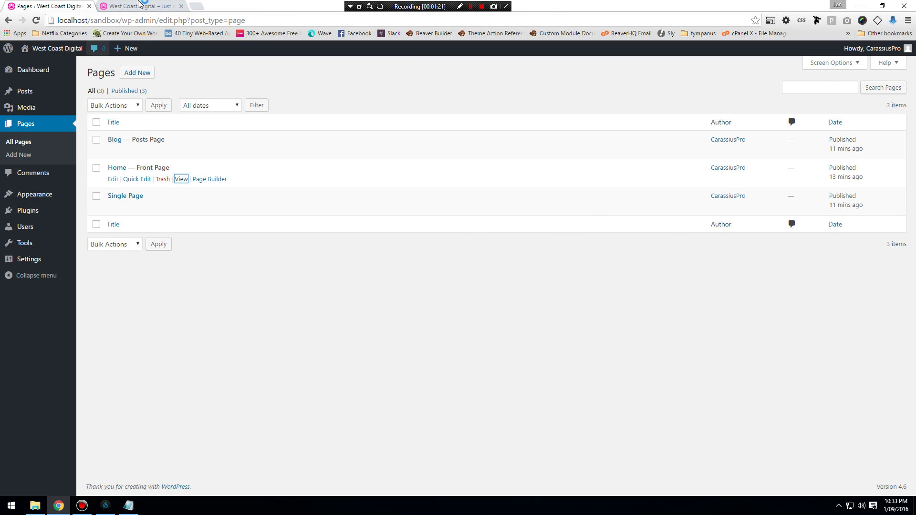
left_click(138, 6)
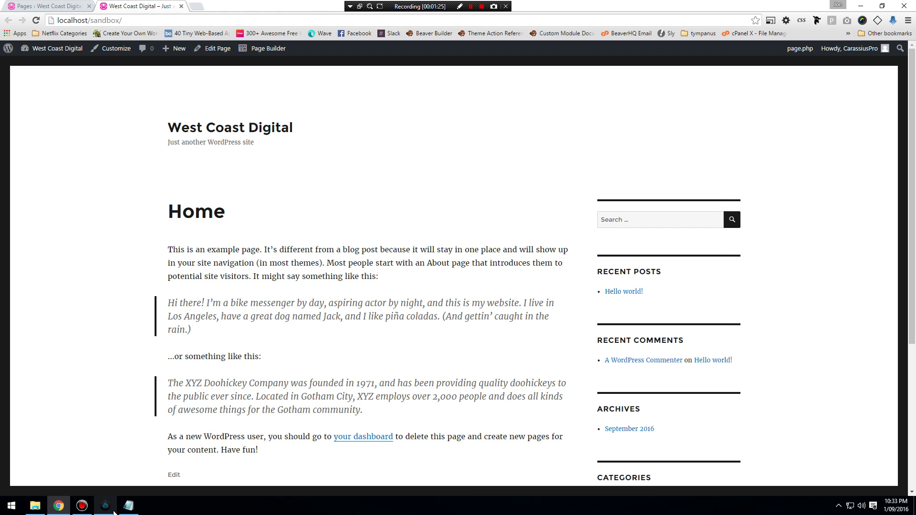
left_click(128, 505)
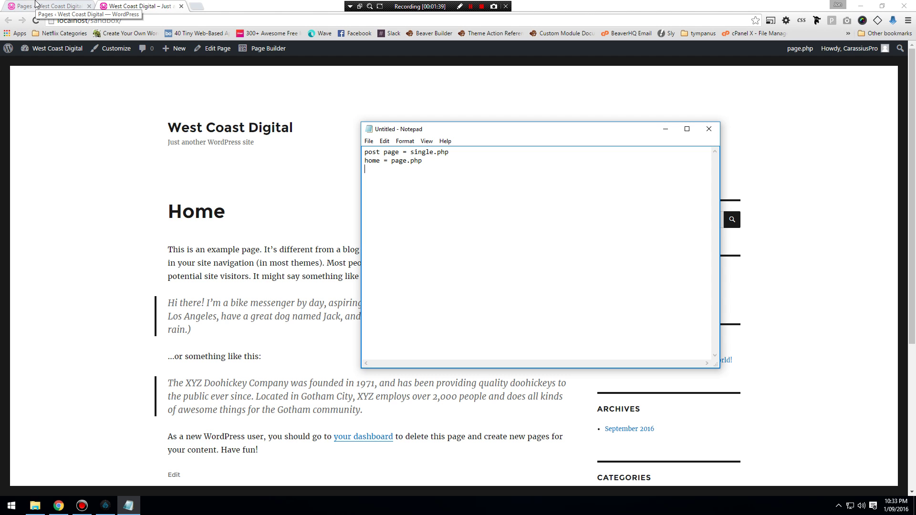
Step: Open the Blog page in a new tab and add 'blog = index.php' to the note
left_click(34, 5)
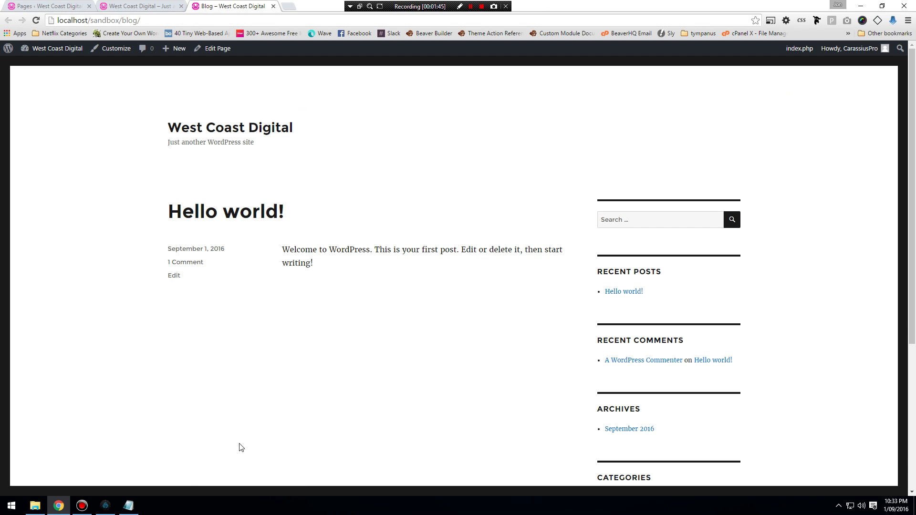
left_click(125, 510)
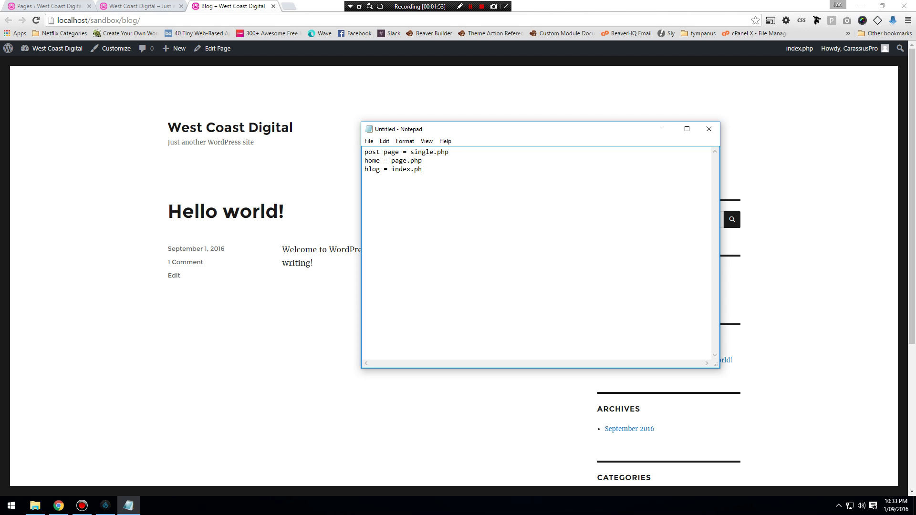
right_click(4, 5)
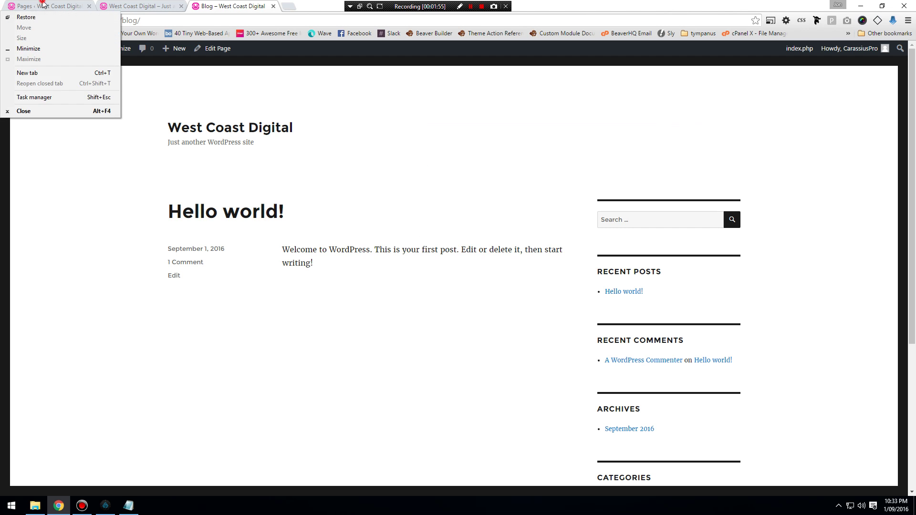
Step: Open Single Page in a new tab and add 'single = page.php' to the note
left_click(43, 6)
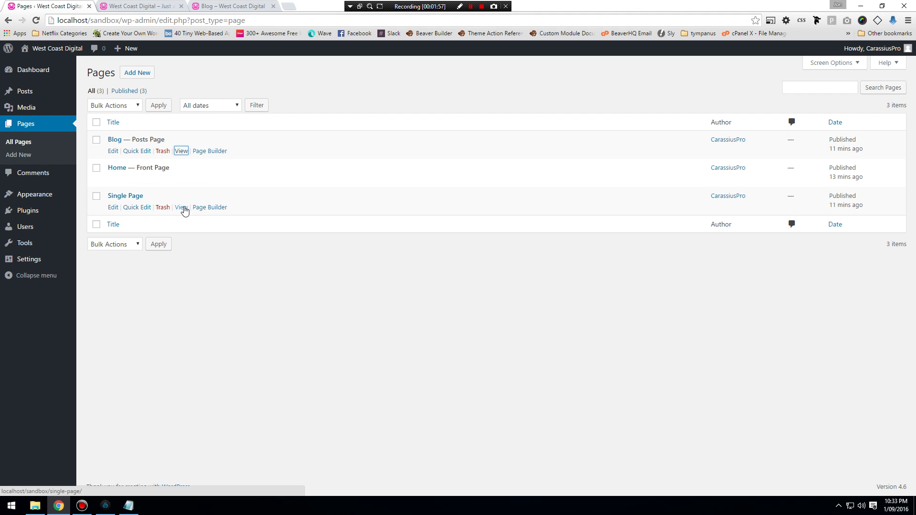
left_click(181, 207)
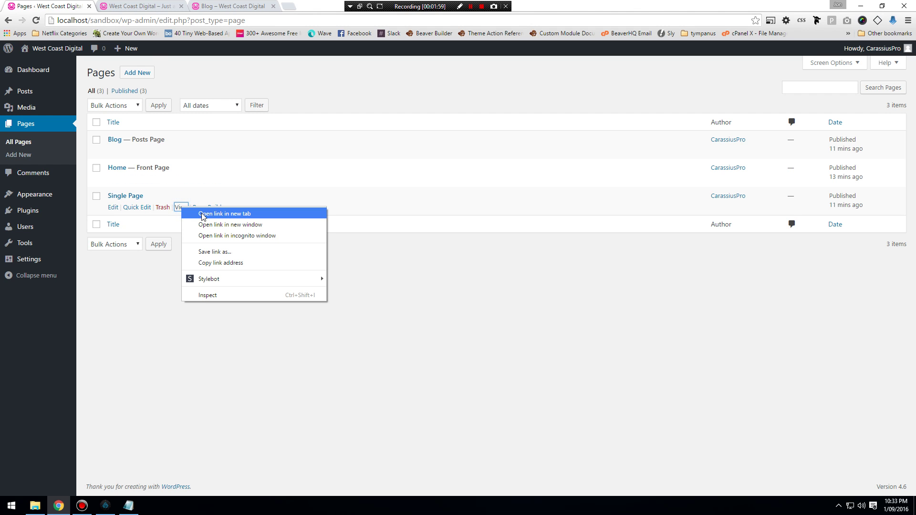
left_click(205, 212)
left_click(300, 5)
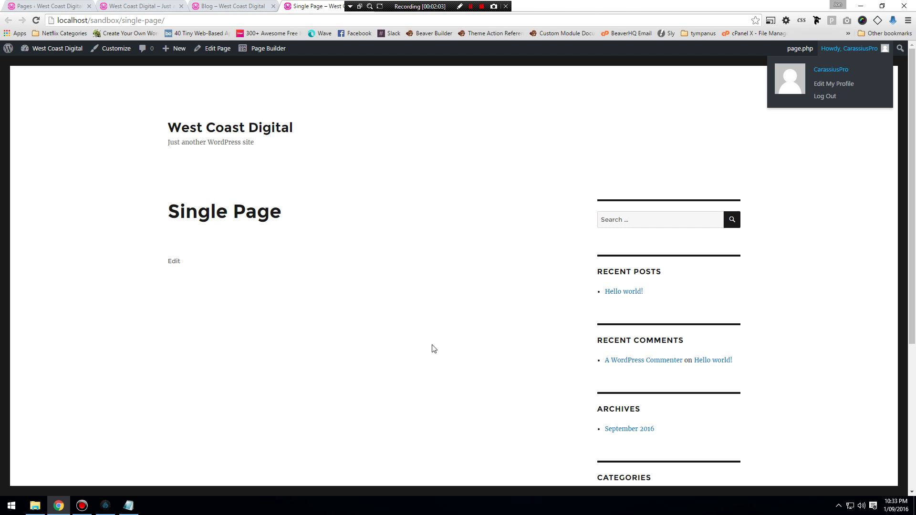
left_click(128, 505)
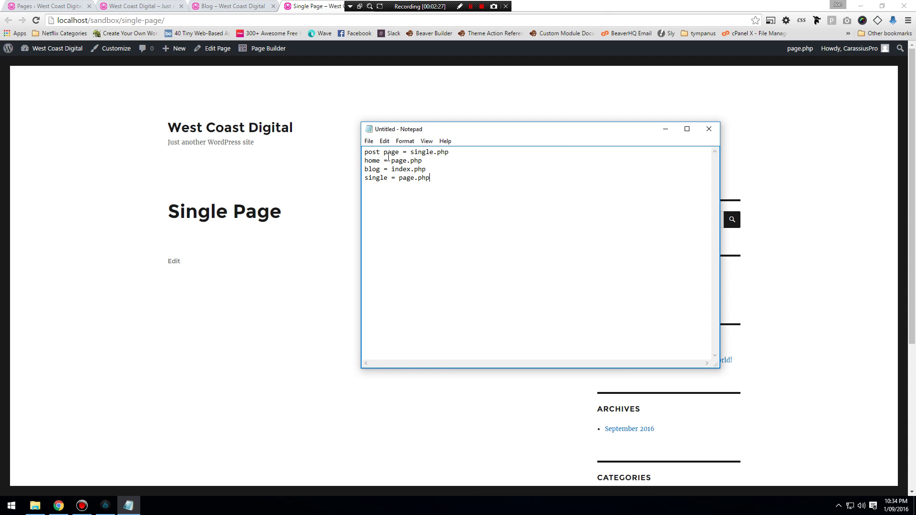
left_click_drag(414, 152, 450, 152)
left_click_drag(366, 160, 454, 172)
left_click(454, 176)
left_click_drag(392, 170, 467, 181)
left_click(425, 178)
left_click_drag(365, 169, 482, 176)
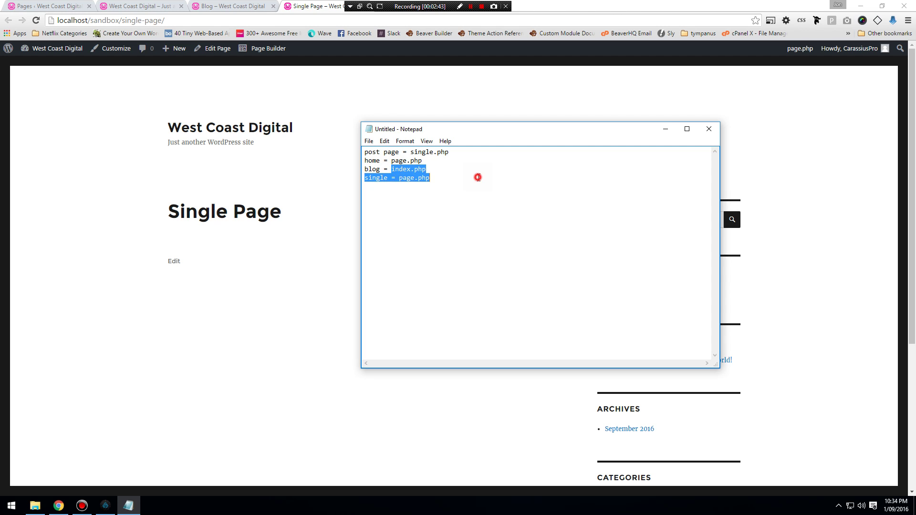
Step: Select index.php in the note, then search Google for 'wordpress template hierarchy'
left_click(482, 176)
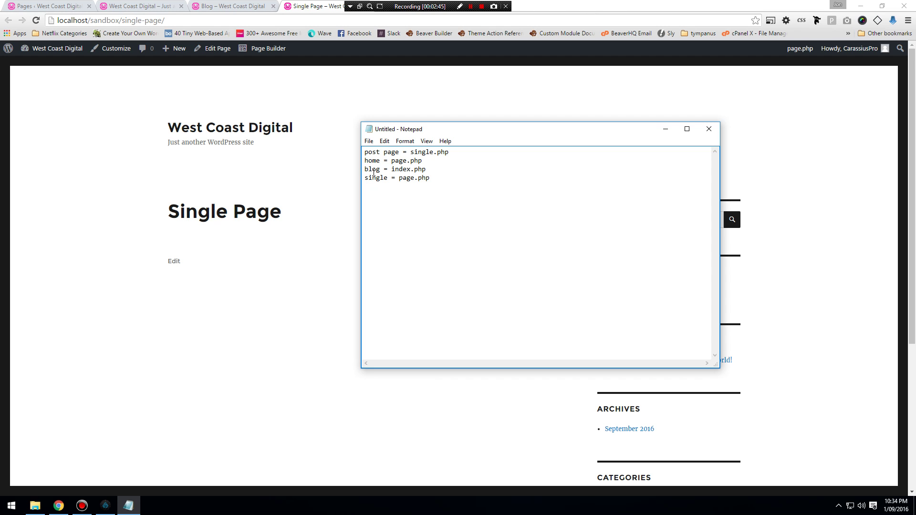
left_click_drag(391, 168, 449, 173)
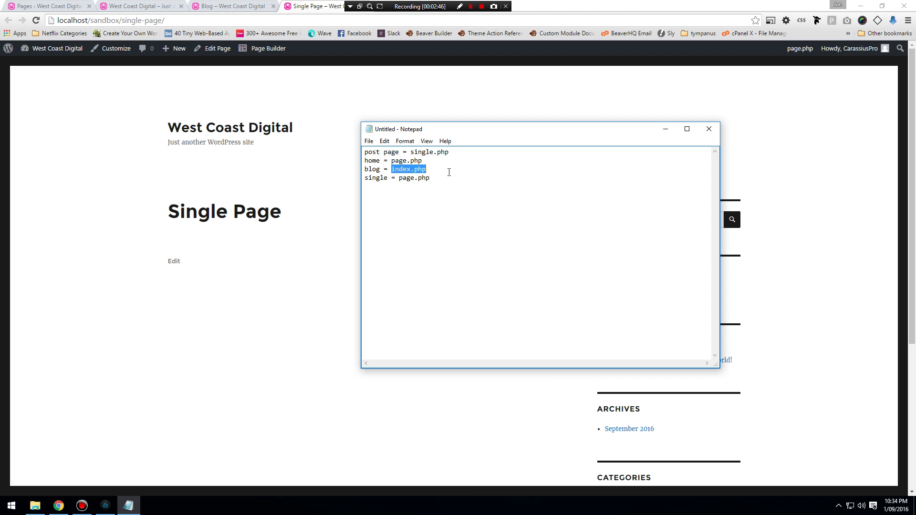
left_click(368, 89)
left_click(284, 19)
type("wot")
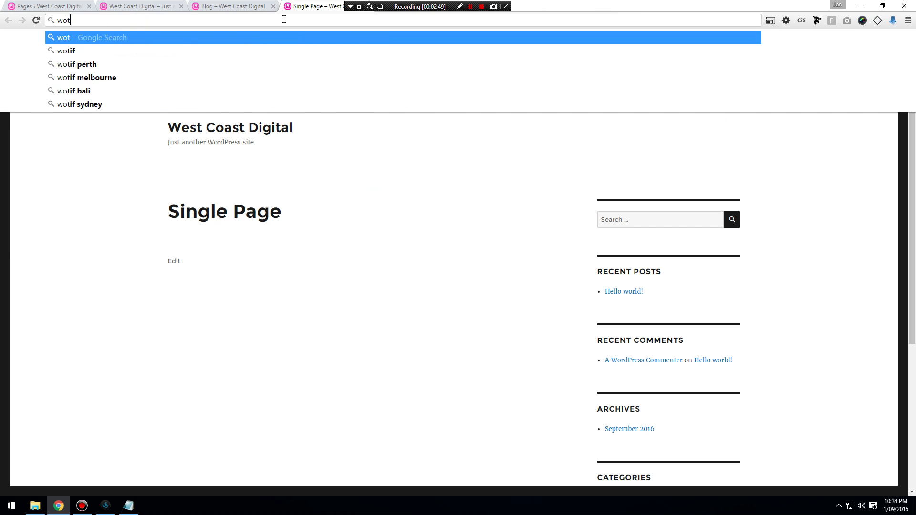
key("BackSpace")
type("rd")
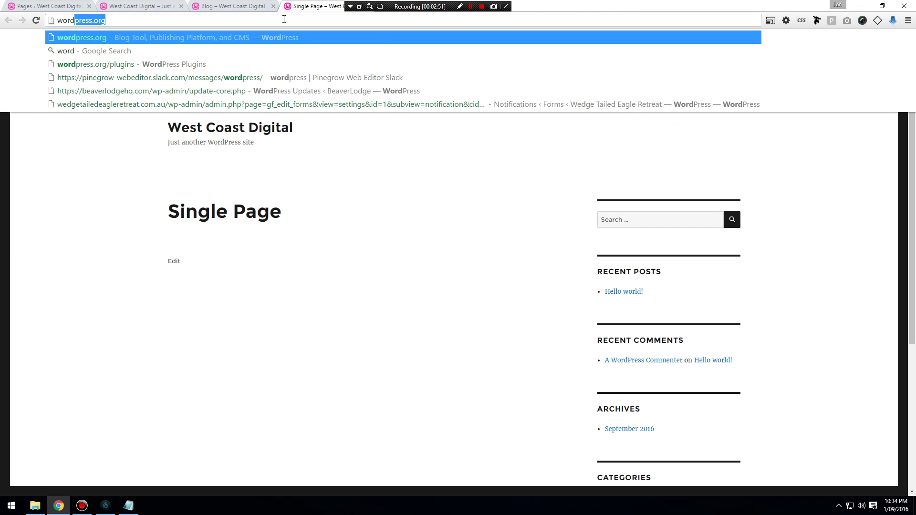
type("press te")
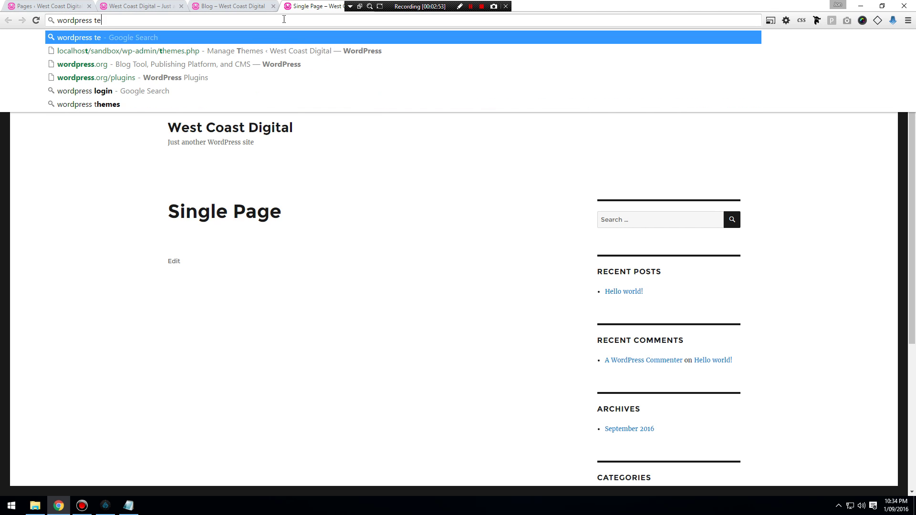
type("mplate")
key("Down")
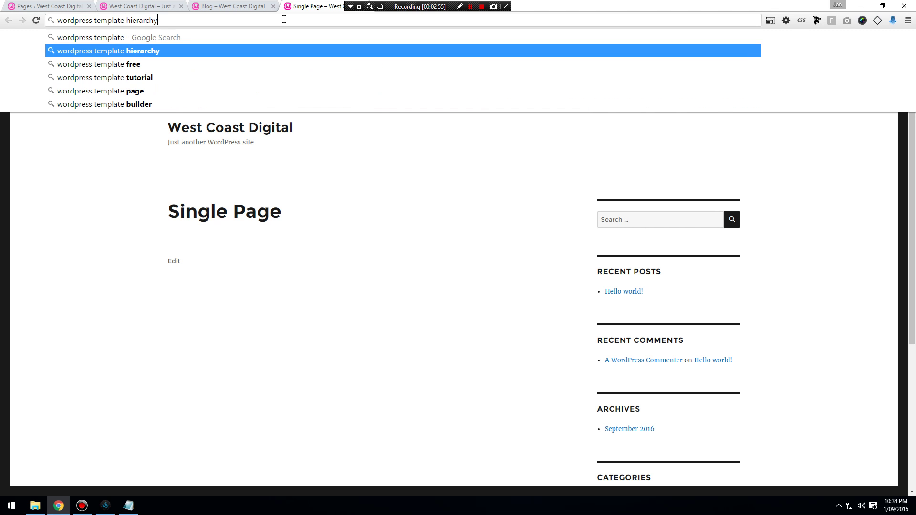
key("Return")
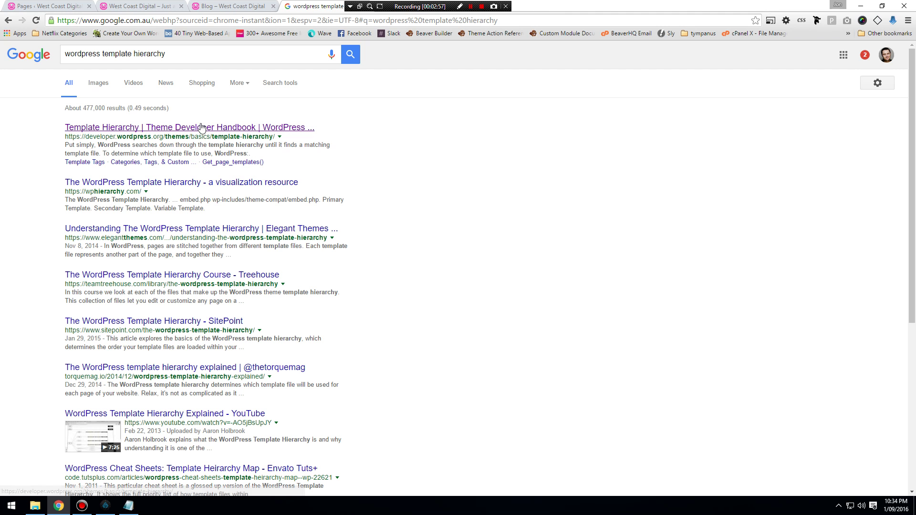
Step: Open the Template Hierarchy handbook page and its full-size template-hierarchy.png diagram
left_click(196, 127)
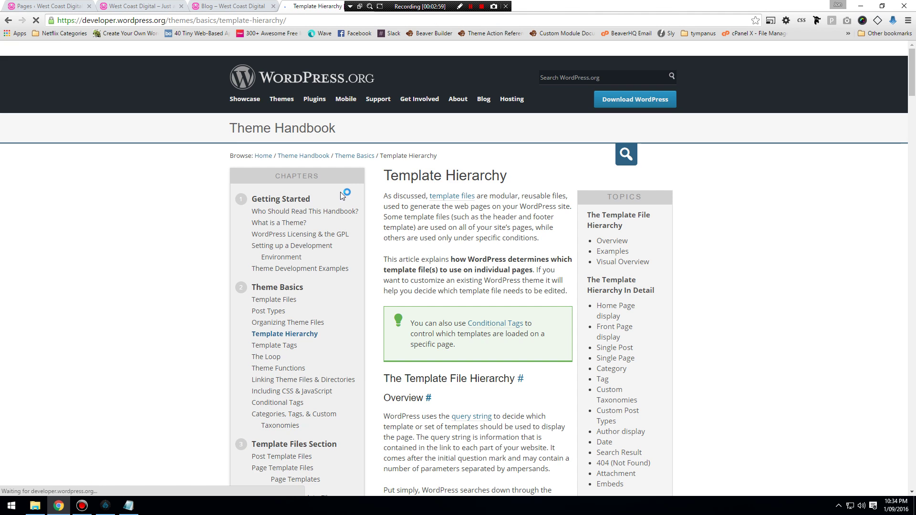
scroll(340, 192, "down", 20)
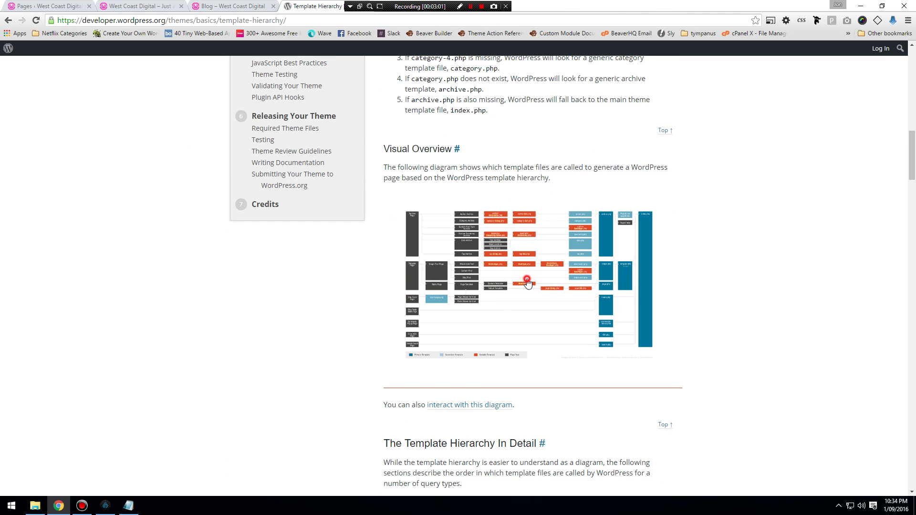
left_click(528, 279)
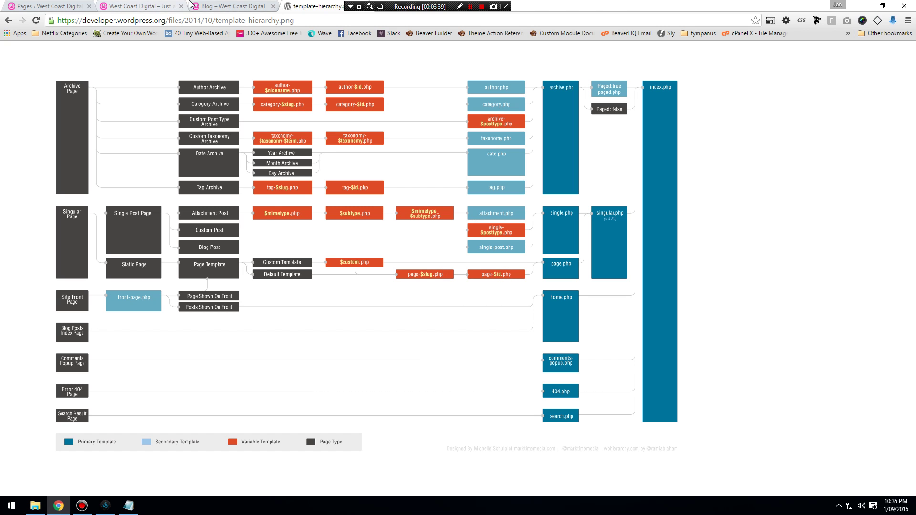
left_click(248, 6)
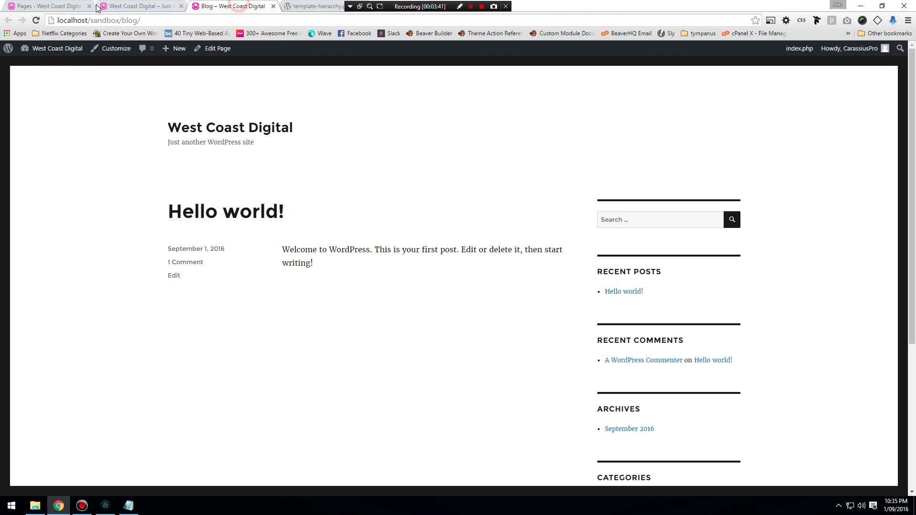
left_click(34, 7)
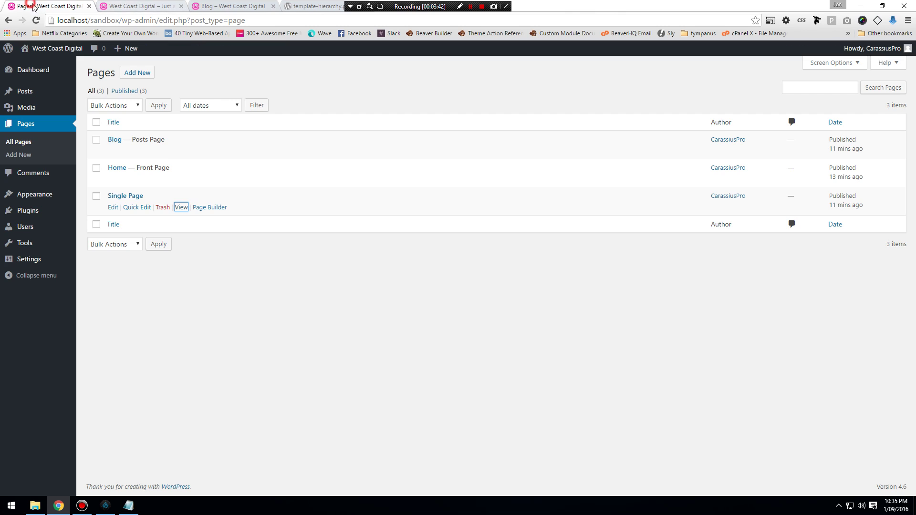
right_click(181, 208)
key("Escape")
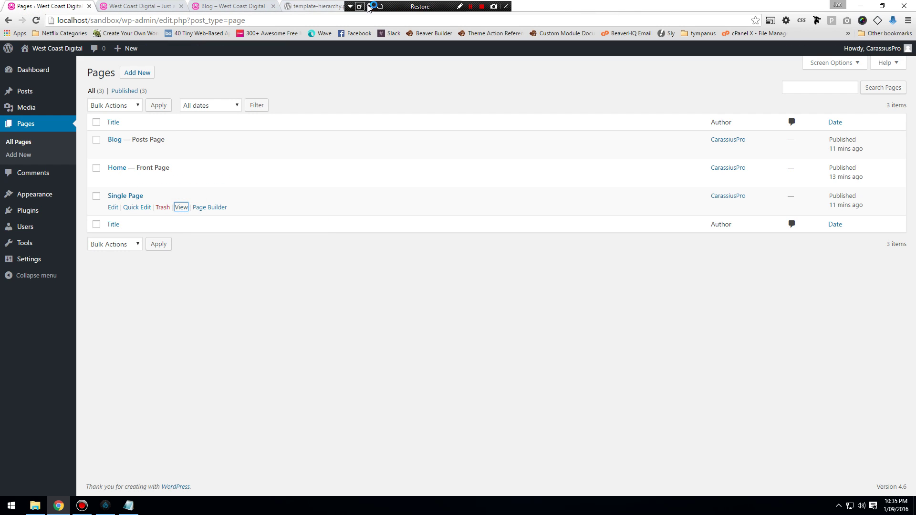
left_click_drag(426, 7, 718, 8)
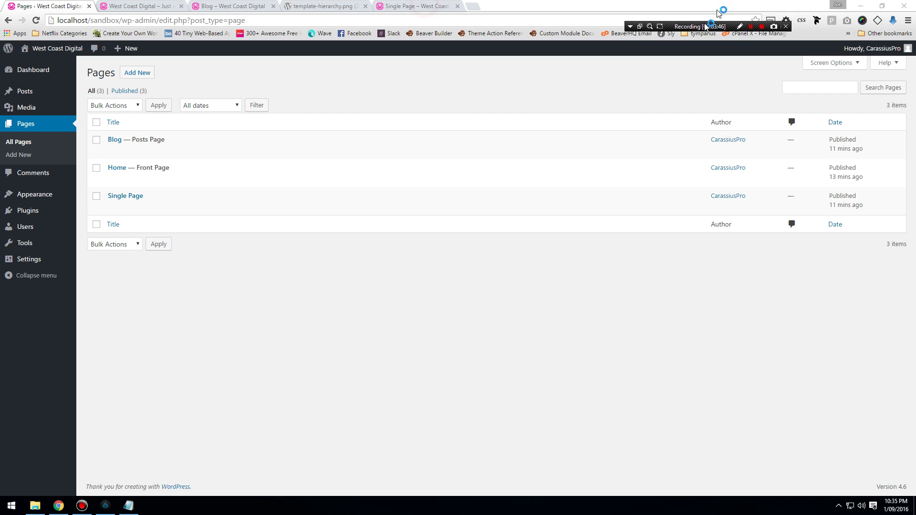
left_click(401, 6)
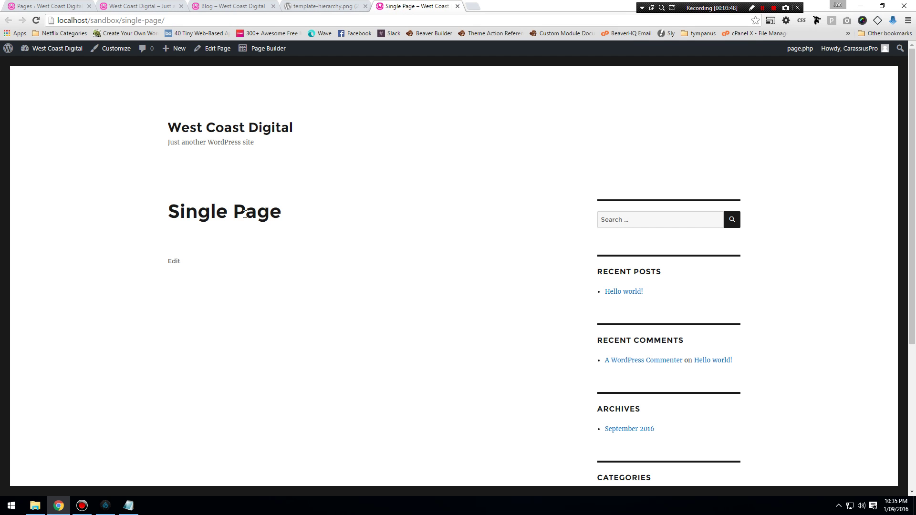
left_click(310, 5)
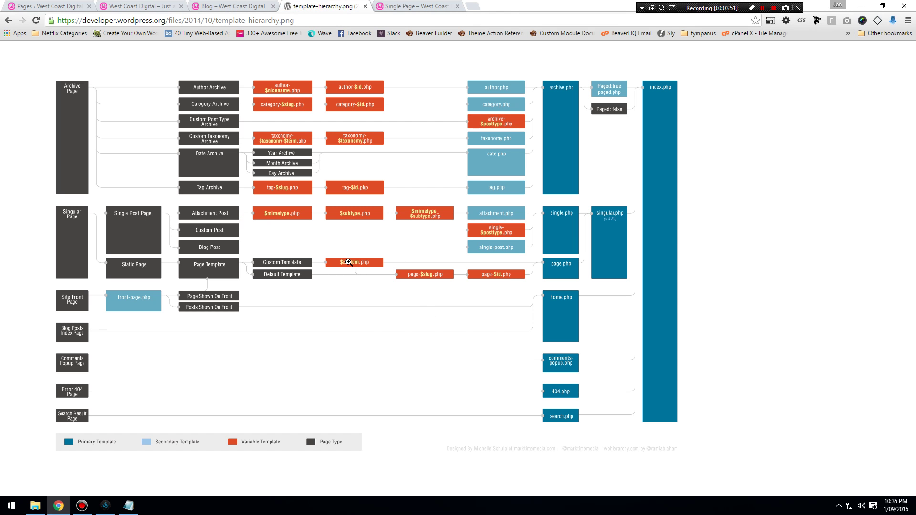
left_click(443, 5)
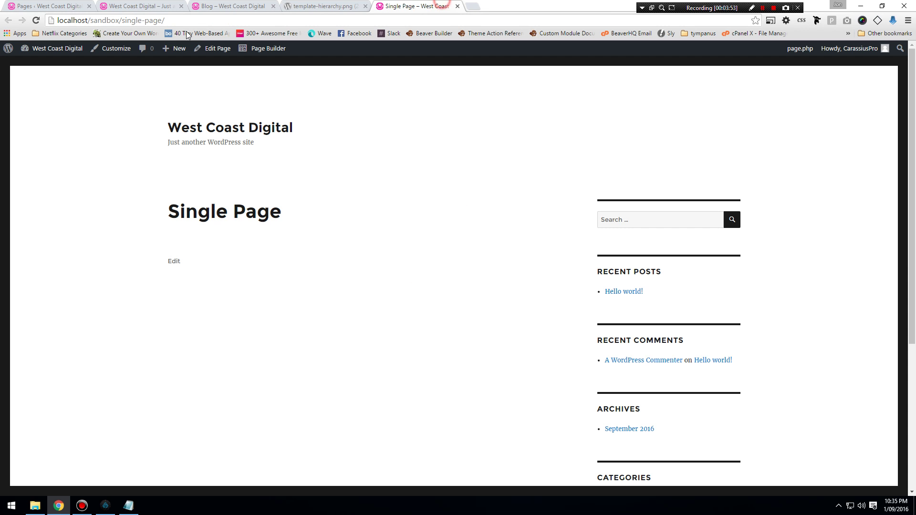
left_click(319, 6)
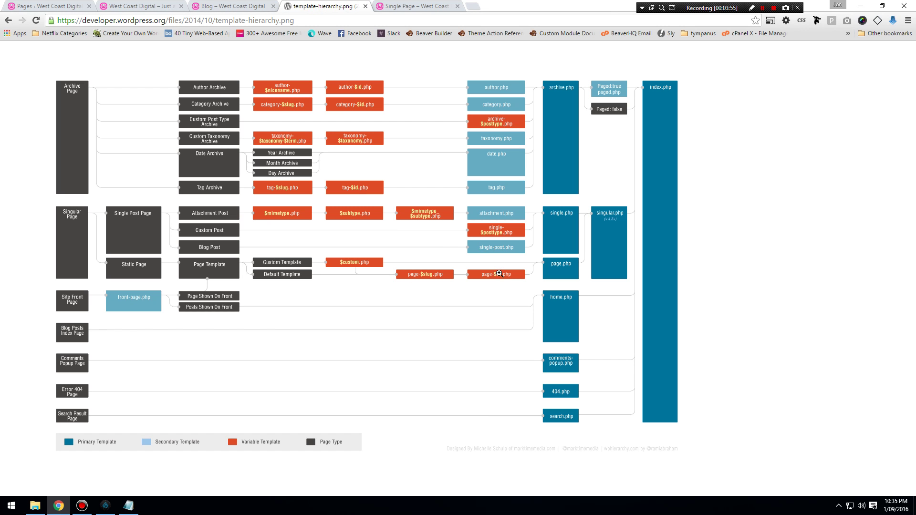
left_click(422, 5)
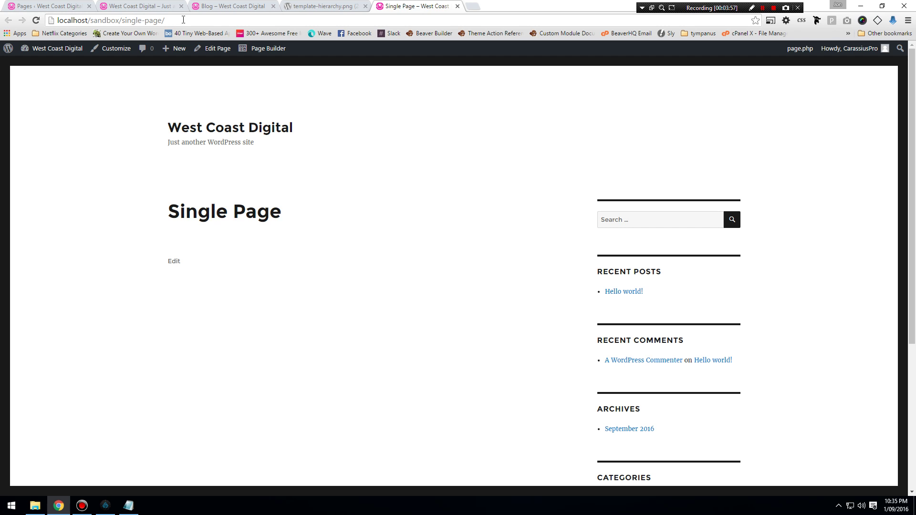
left_click(308, 6)
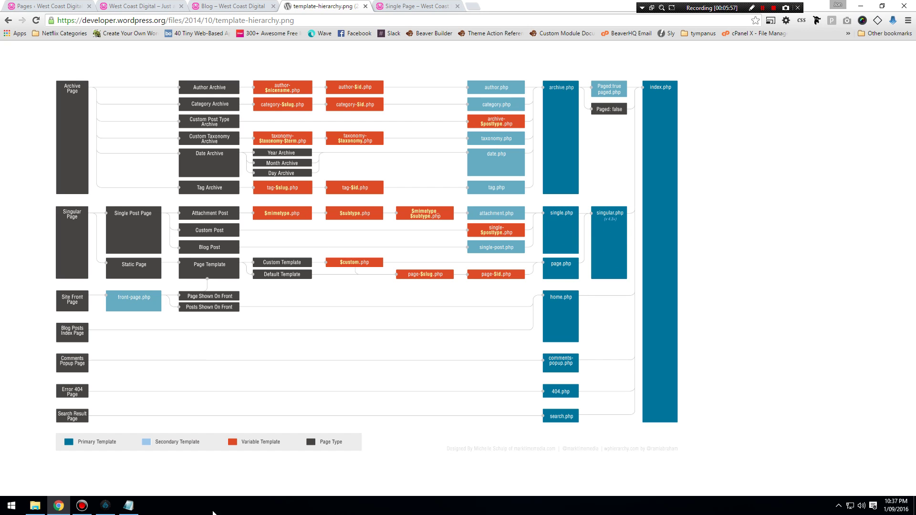
Step: Delete the 'single = page.php' line from the note
mouse_move(129, 506)
left_click(129, 506)
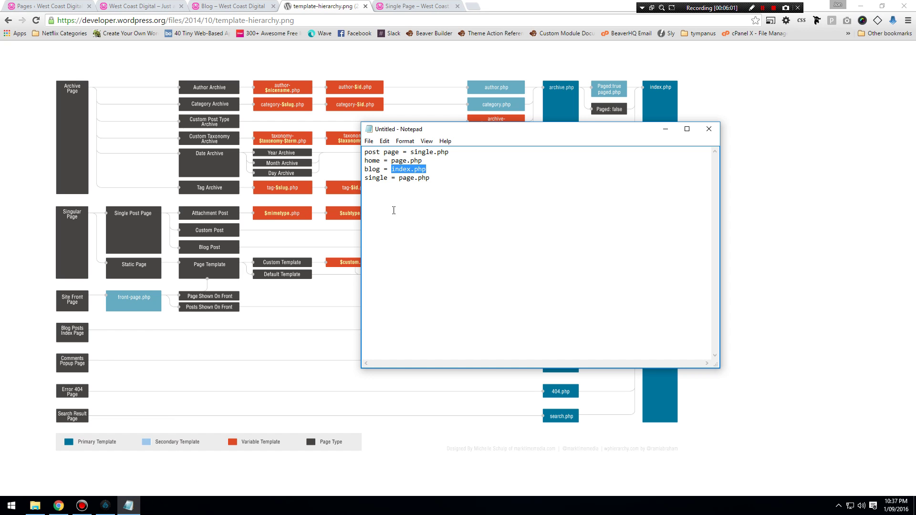
left_click(411, 170)
left_click(436, 167)
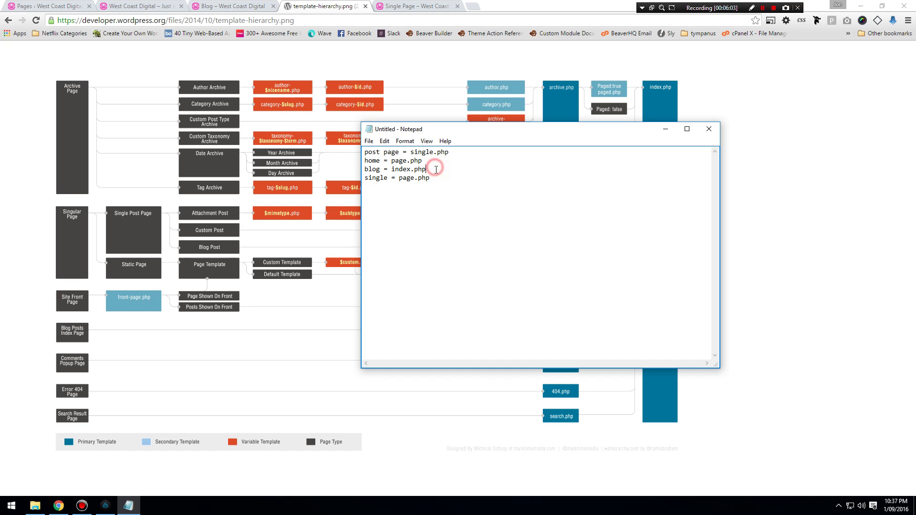
left_click_drag(441, 179, 441, 170)
key("BackSpace")
Step: Change the first line to 'post and page = singular.php'
left_click(427, 162)
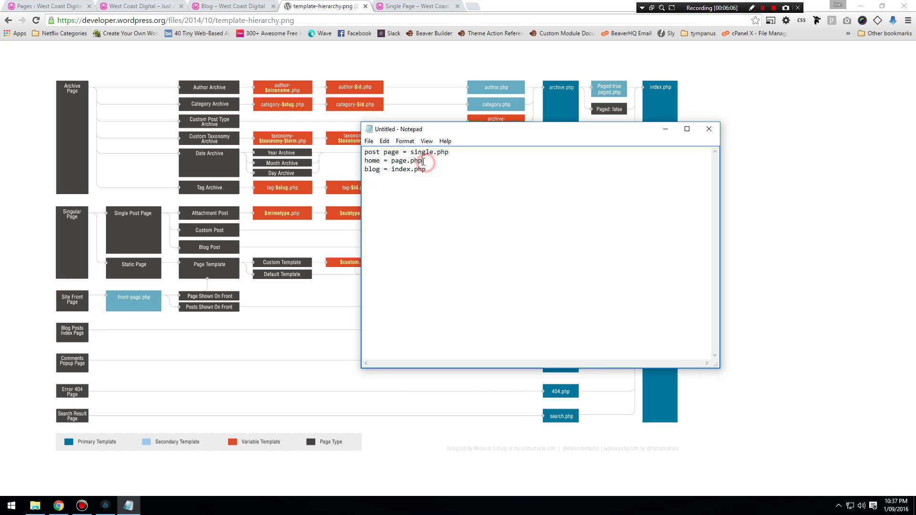
left_click(385, 152)
type("and home")
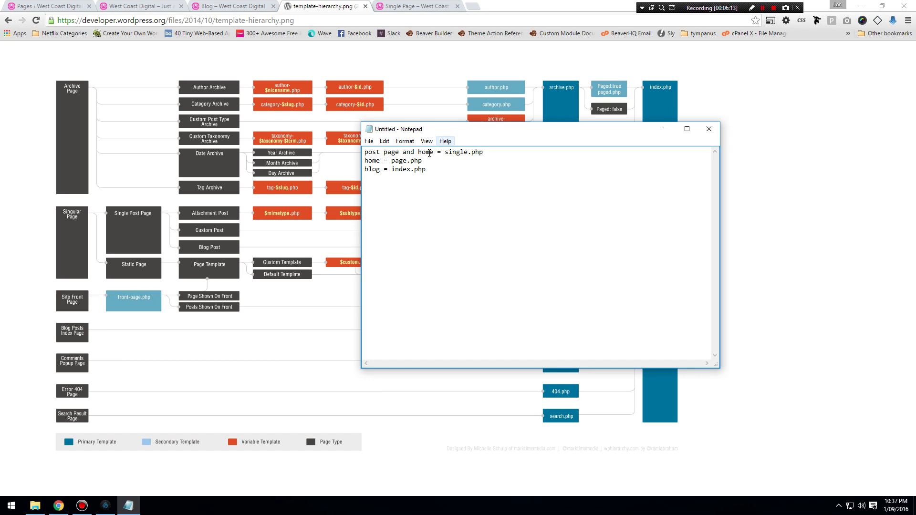
left_click_drag(434, 152, 406, 152)
key("BackSpace")
key("BackSpace")
left_click(385, 151)
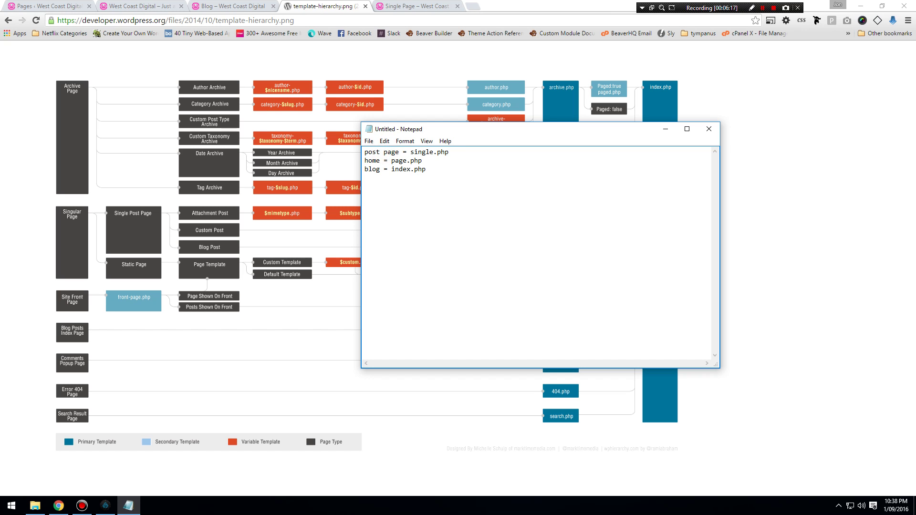
type("and")
left_click_drag(544, 131, 713, 267)
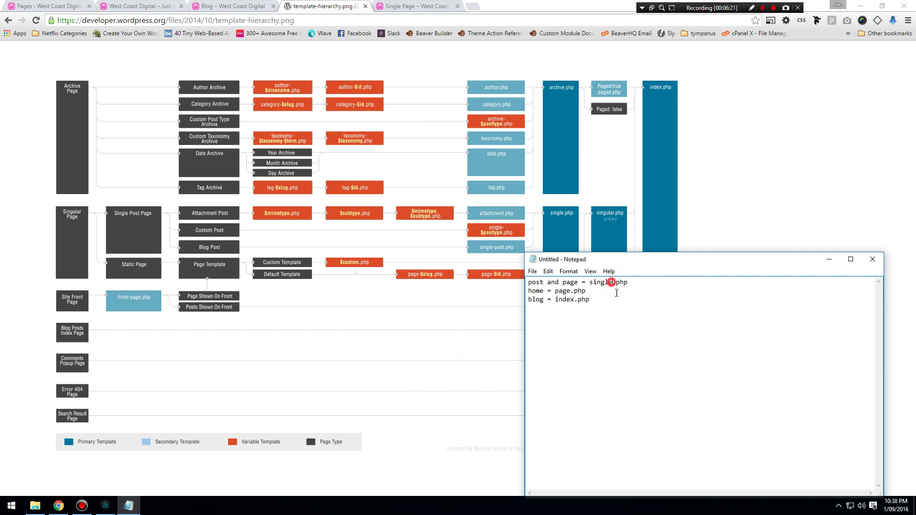
left_click(612, 282)
key("BackSpace")
key("BackSpace")
type("ular")
Step: Return to the WordPress admin Pages list tab
left_click(650, 302)
left_click(684, 273)
left_click(33, 6)
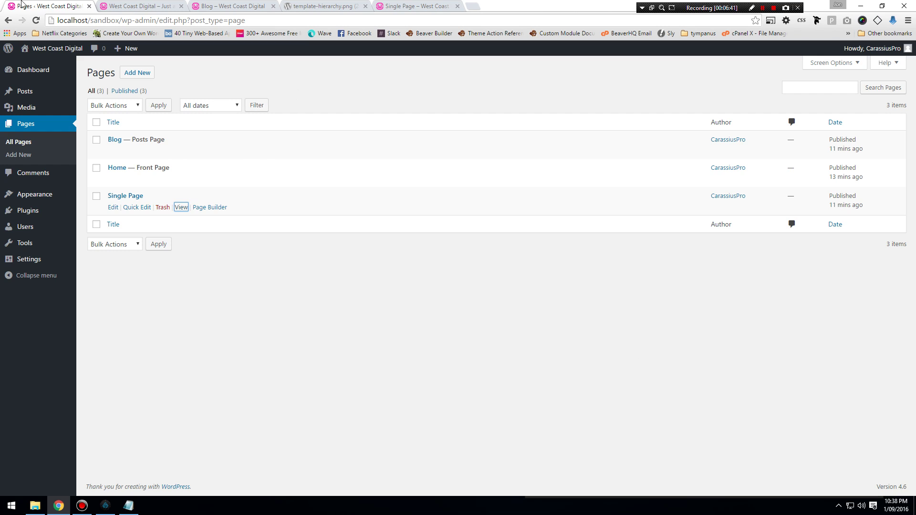
Step: Check the Single Page tab and the full note, then bring back the template-hierarchy.png diagram
left_click(418, 6)
left_click(129, 506)
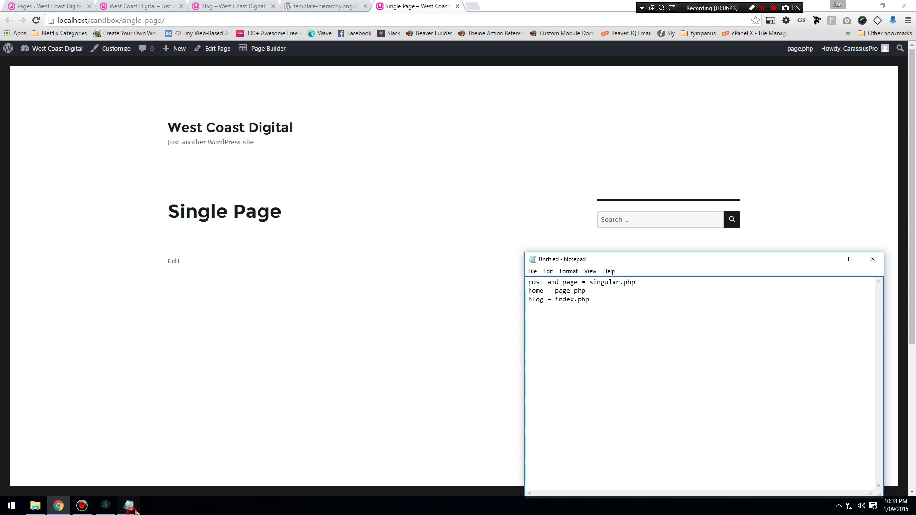
key("ctrl+a")
left_click(656, 316)
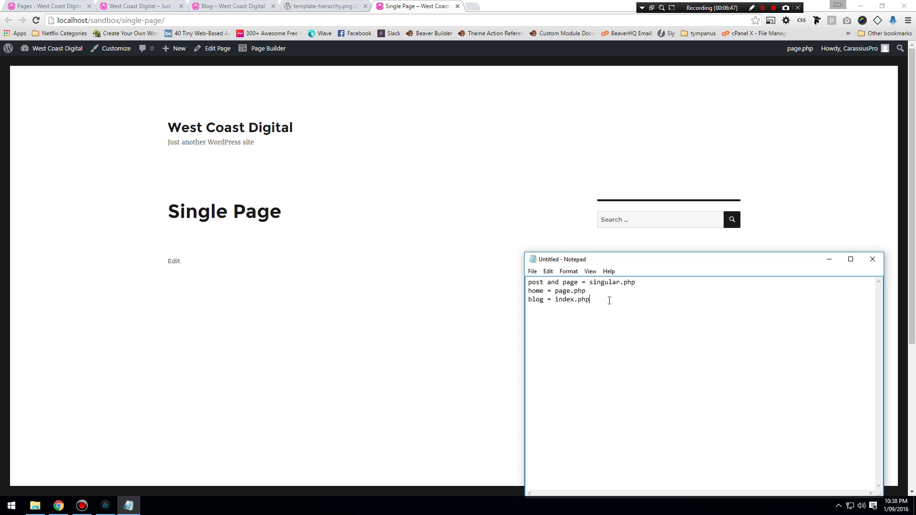
left_click(322, 6)
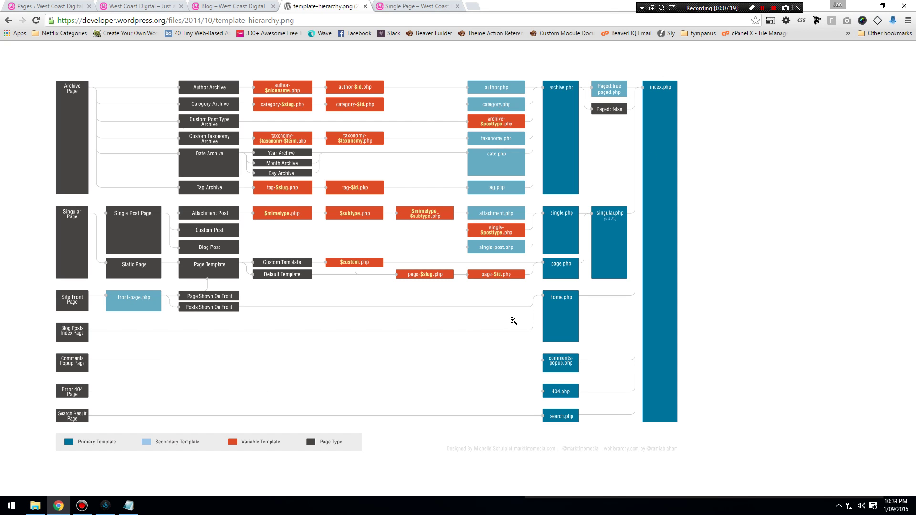
Step: Bring the Notepad note (post/page = singular.php, home = page.php, blog = index.php) in front of the diagram
left_click(125, 508)
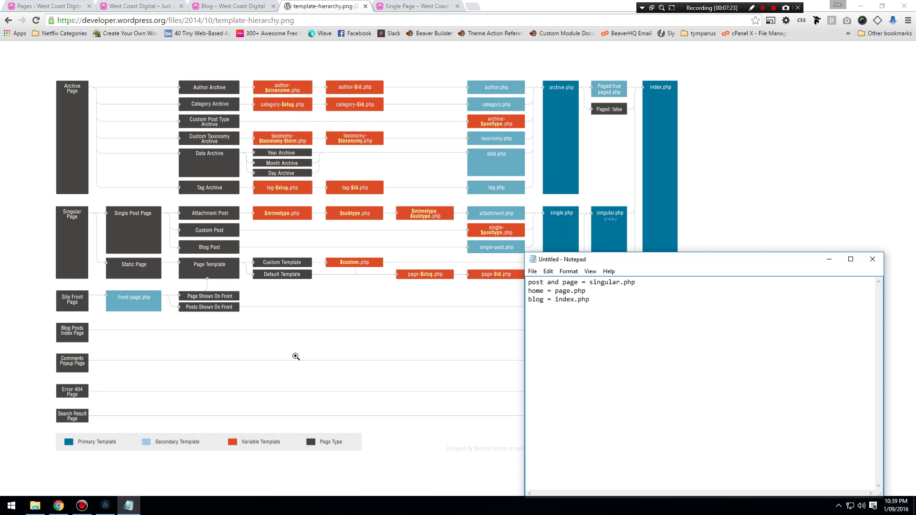